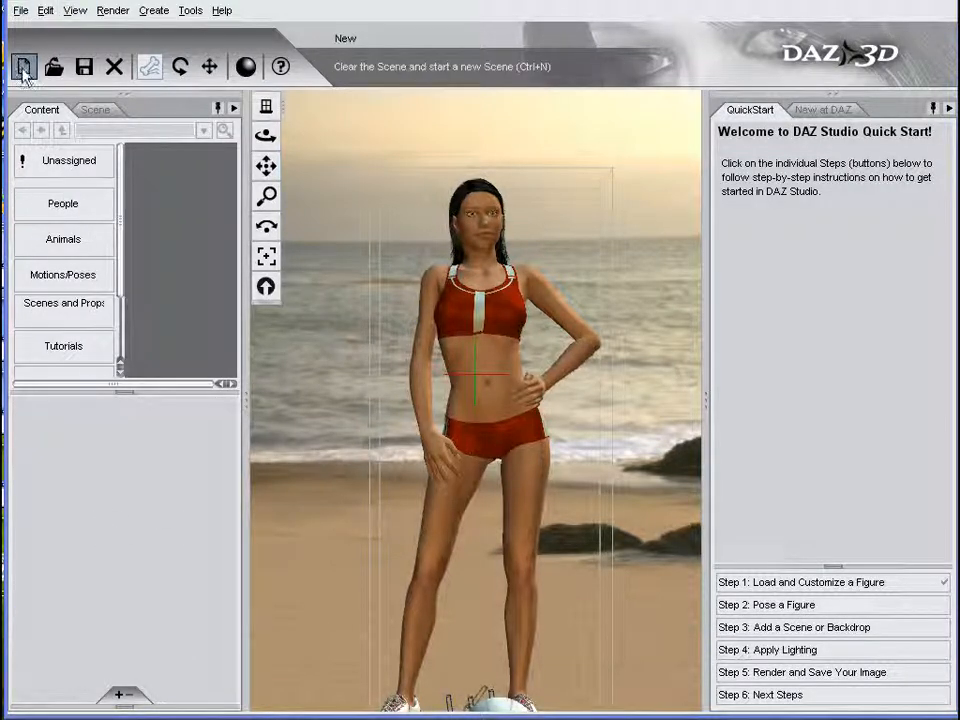
# Start a new empty scene without saving the changes to the current one
pyautogui.click(20, 11)
pyautogui.click(29, 34)
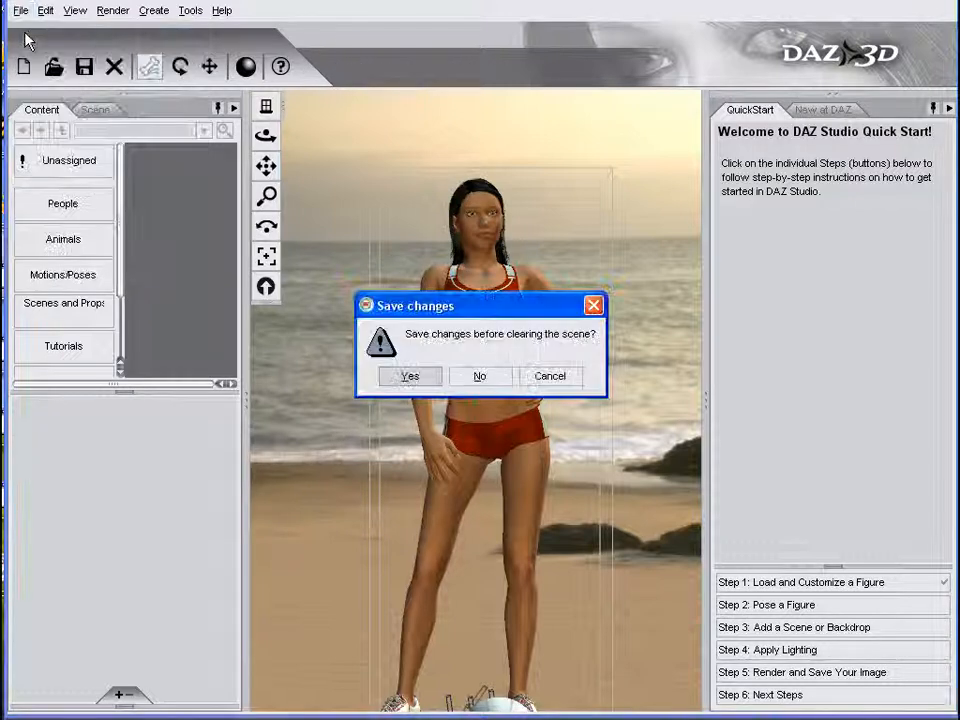
pyautogui.click(482, 378)
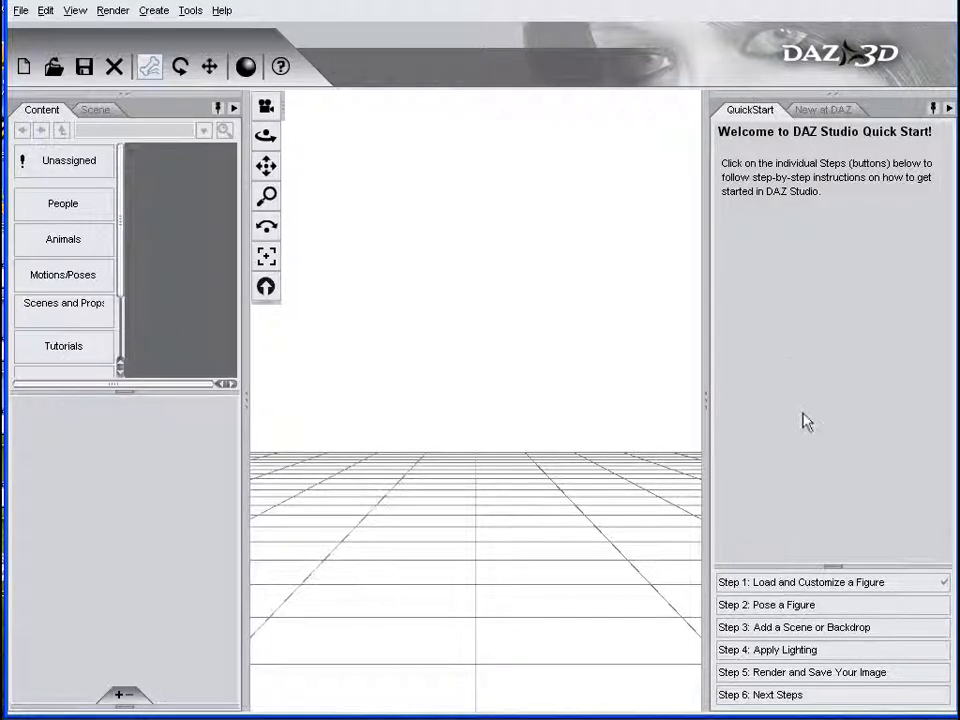
# Read through the QuickStart instructions for Step 1: Load and Customize a Figure
pyautogui.click(744, 583)
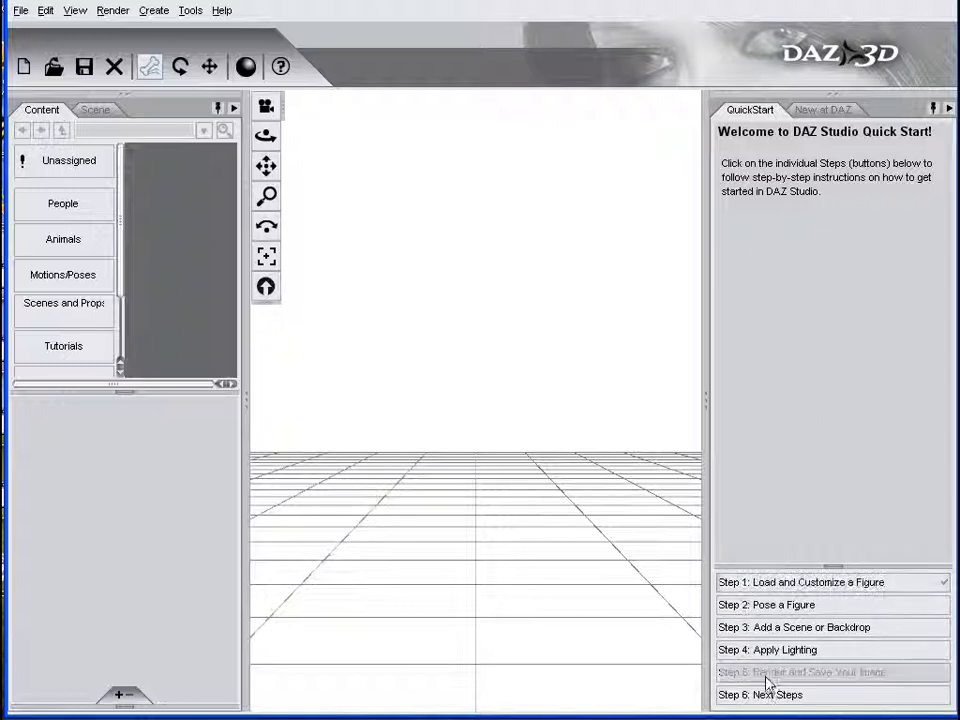
pyautogui.click(808, 588)
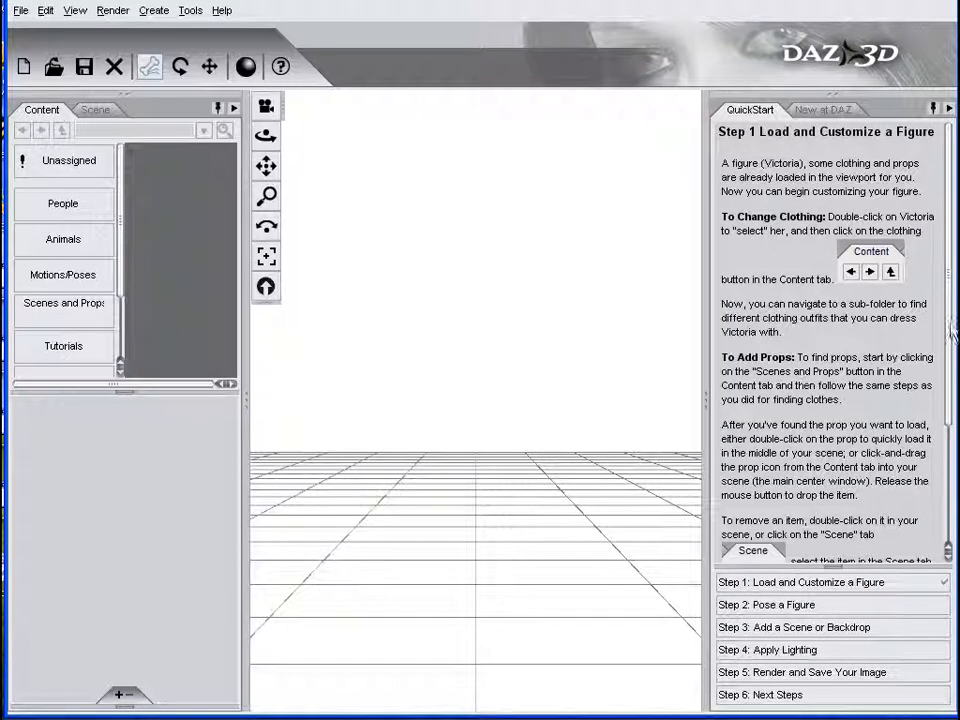
pyautogui.scroll(-3, 950, 396)
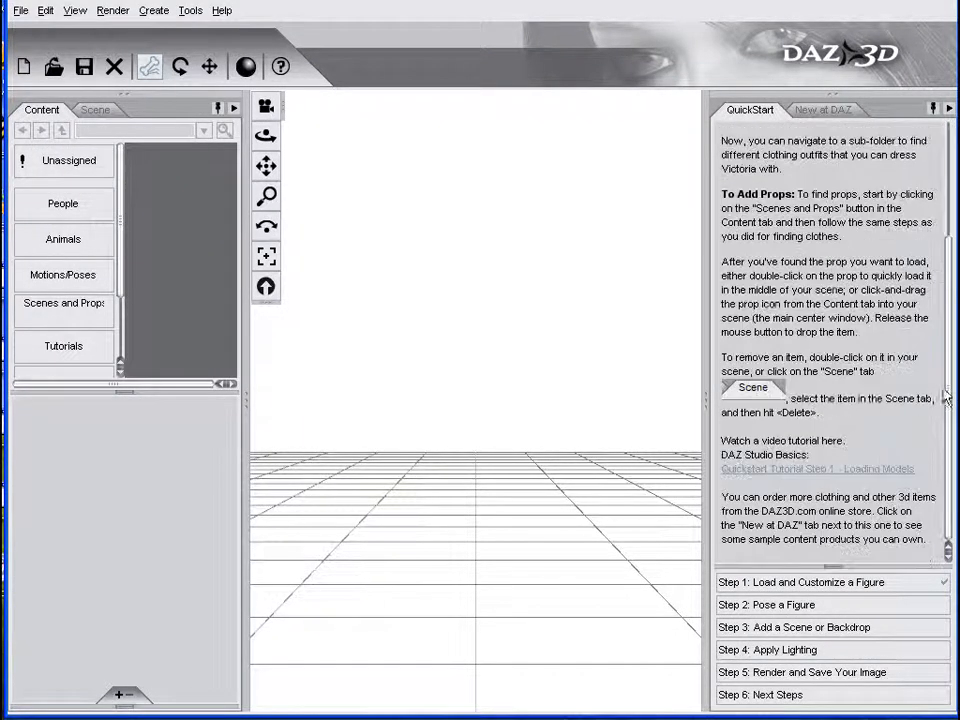
pyautogui.scroll(1, 945, 470)
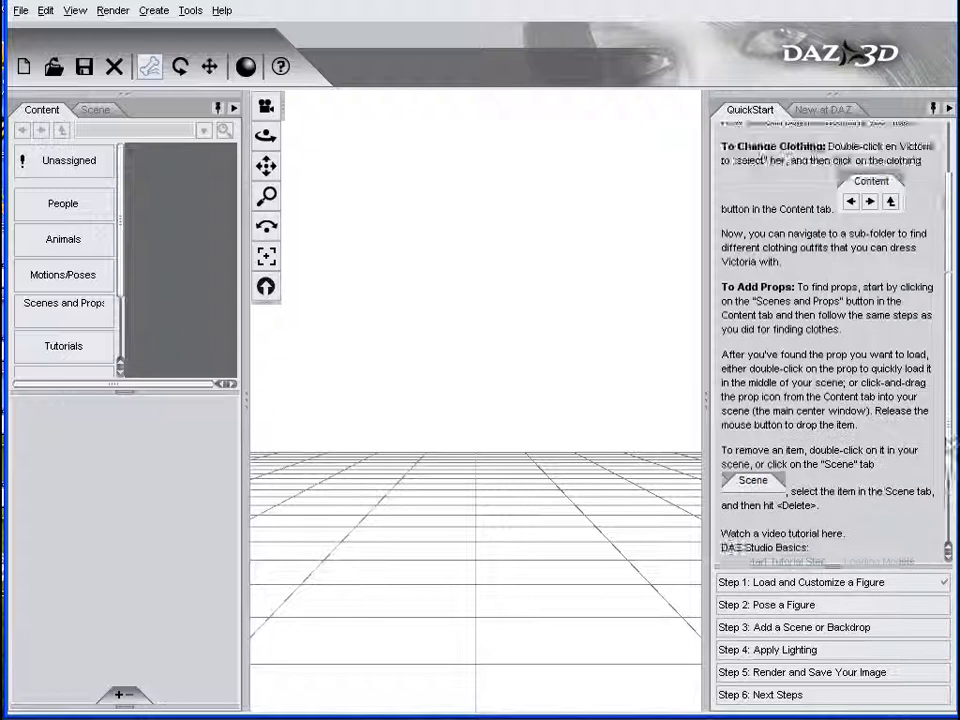
pyautogui.scroll(3, 949, 469)
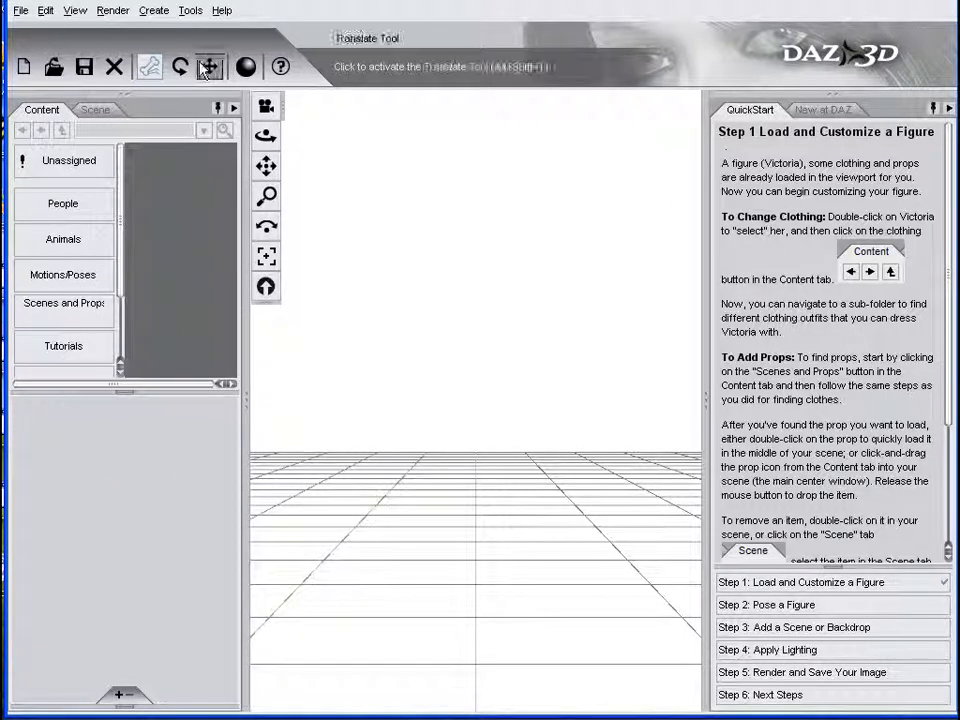
# Change the interface layout to Basic
pyautogui.click(75, 11)
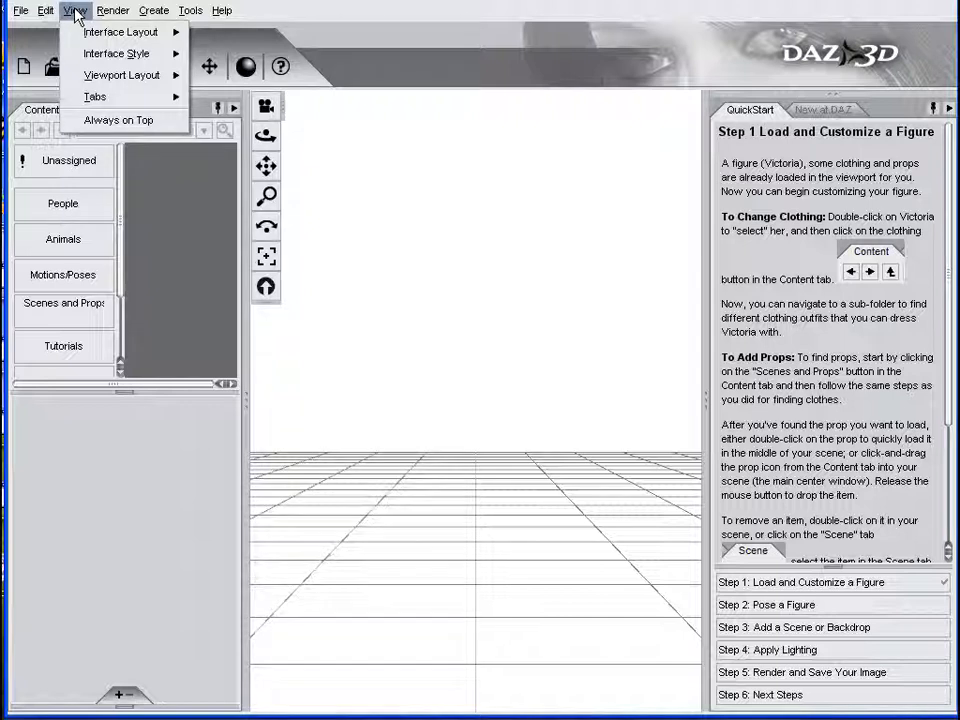
pyautogui.moveTo(78, 31)
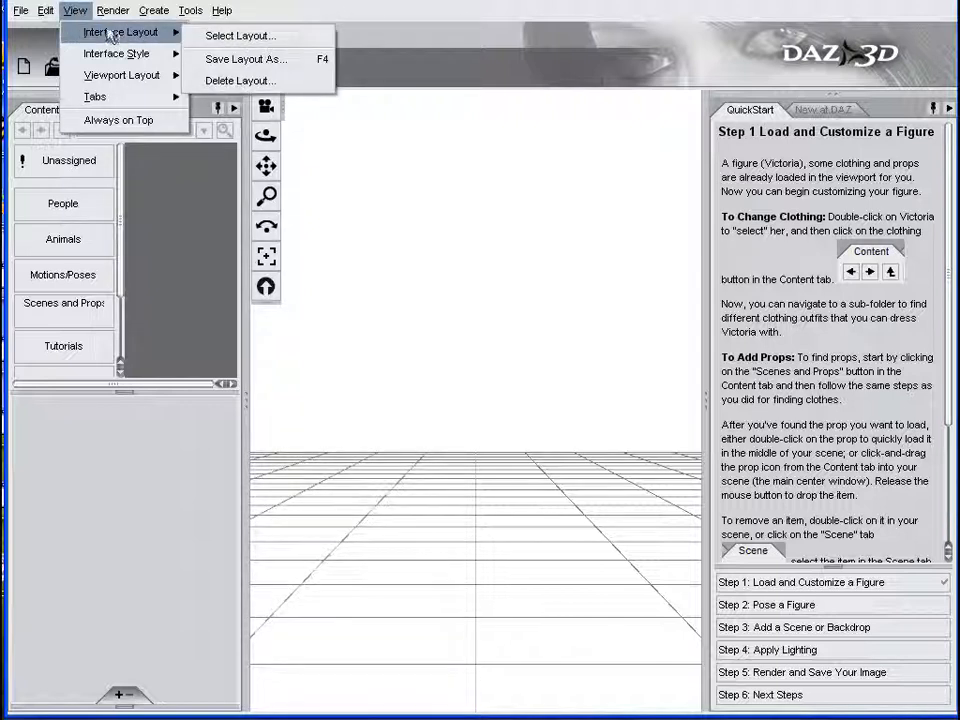
pyautogui.click(212, 35)
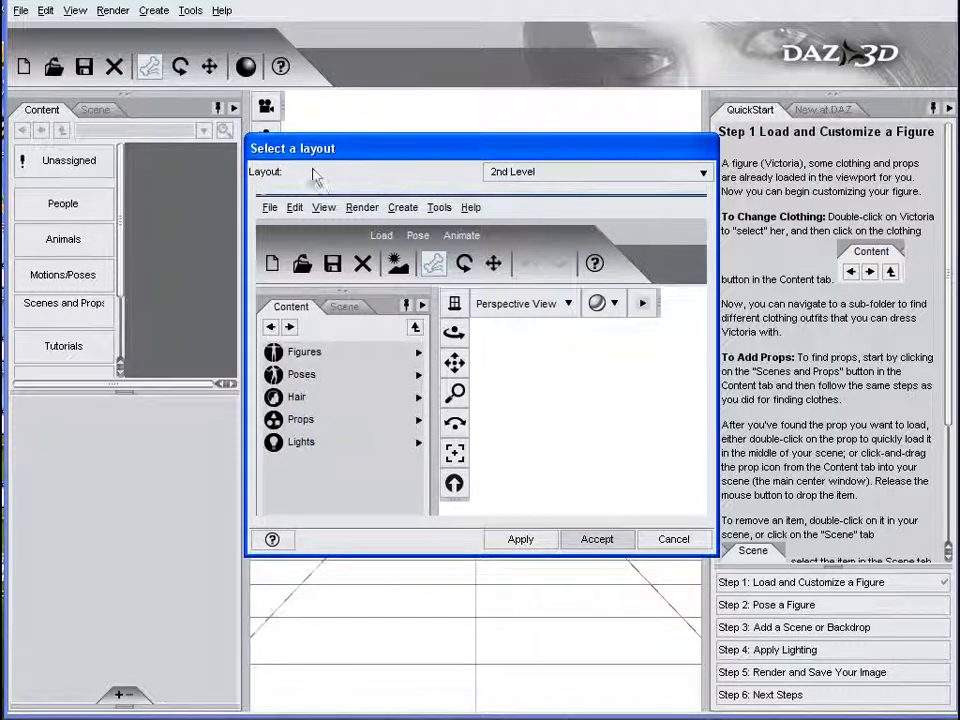
pyautogui.click(705, 183)
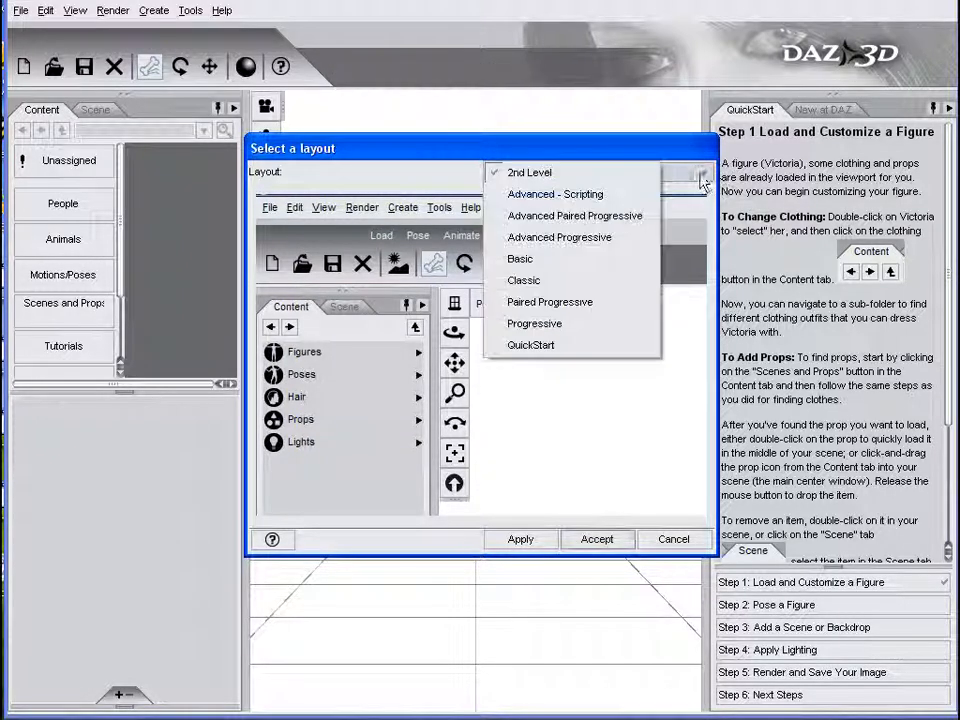
pyautogui.click(591, 264)
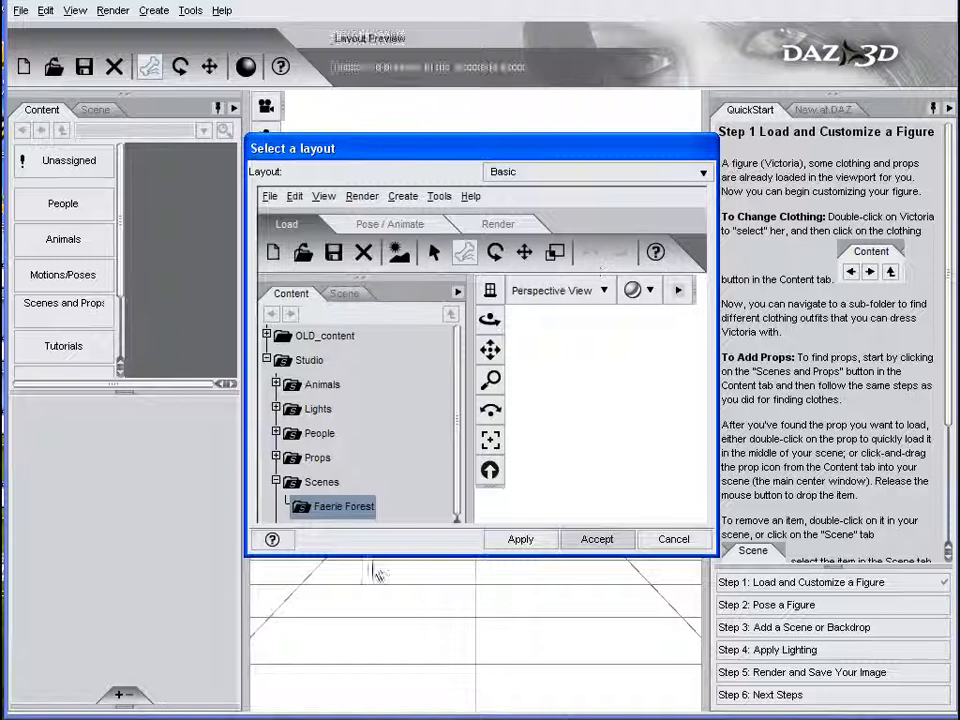
pyautogui.click(527, 548)
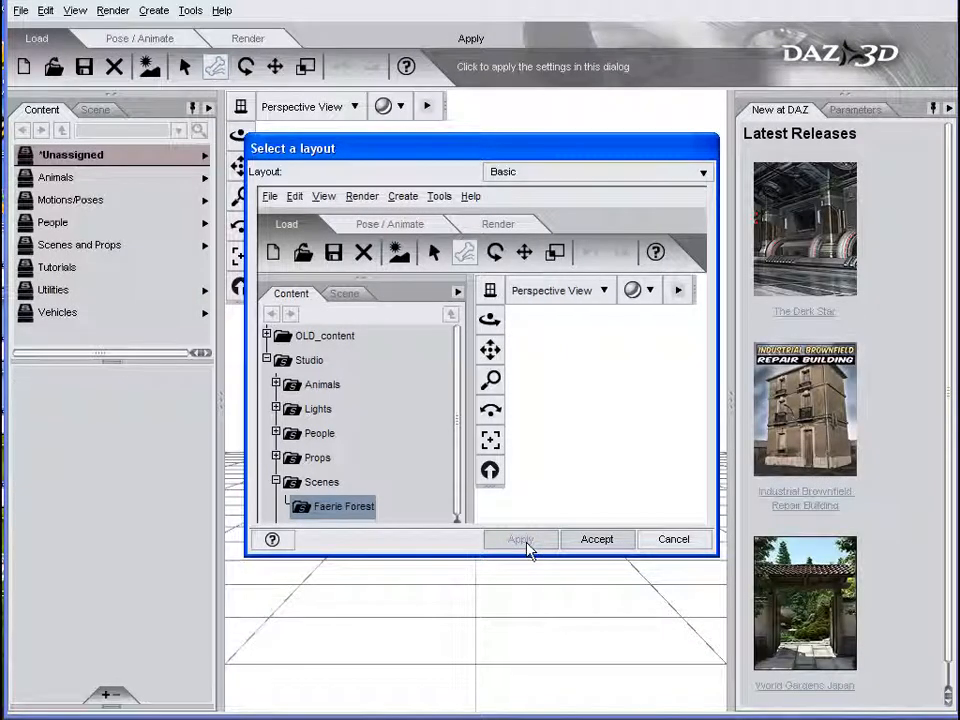
pyautogui.click(607, 542)
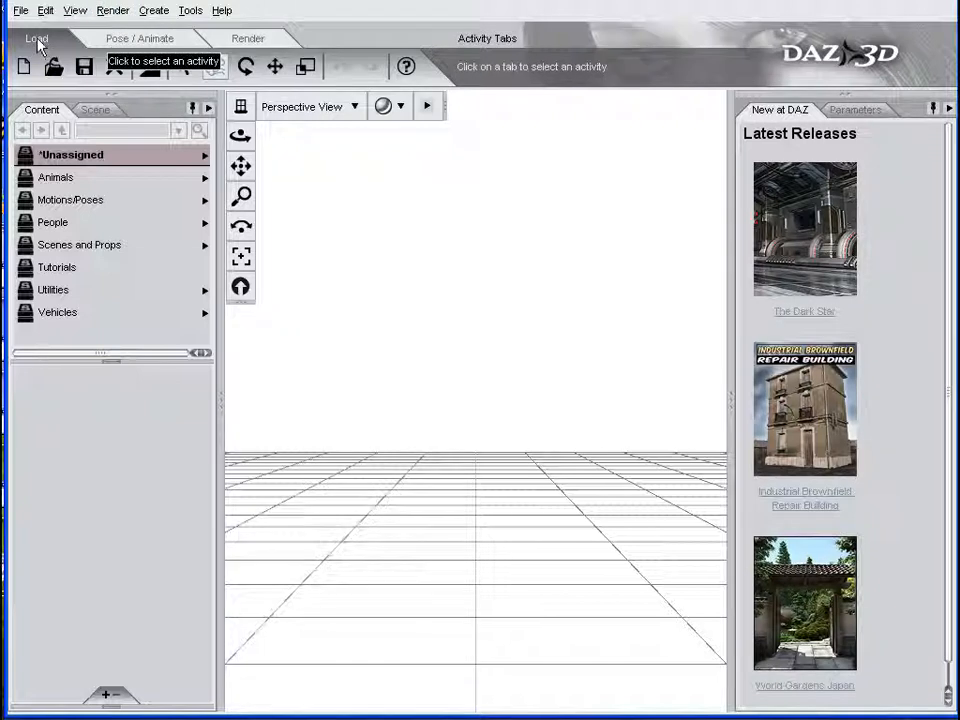
# Look over the Pose / Animate and Render activities, and return to Load to view the latest releases
pyautogui.click(139, 40)
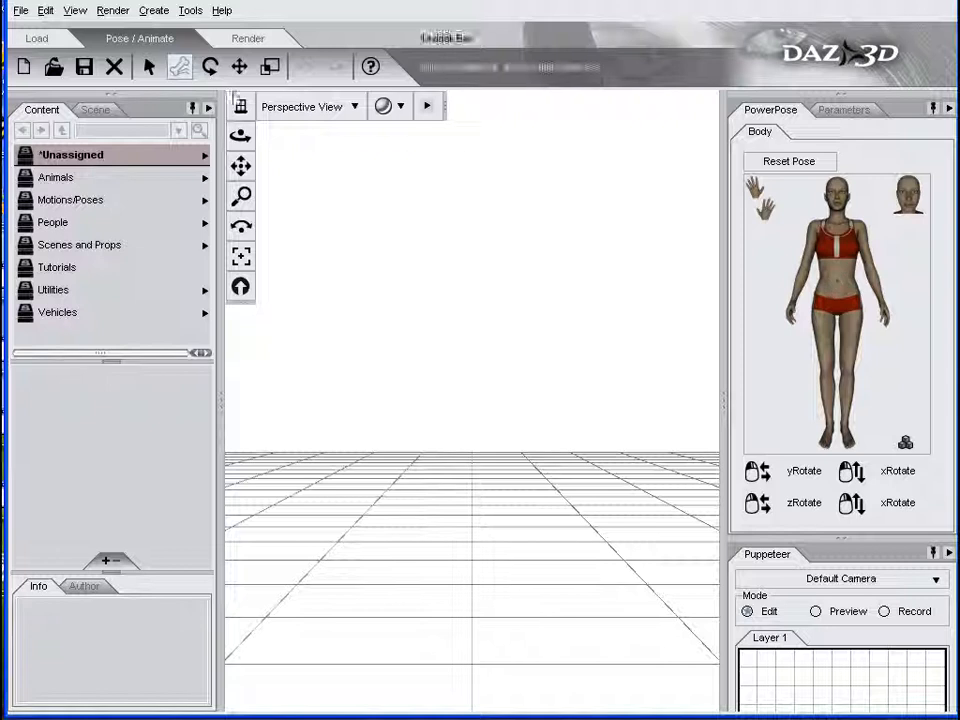
pyautogui.click(247, 39)
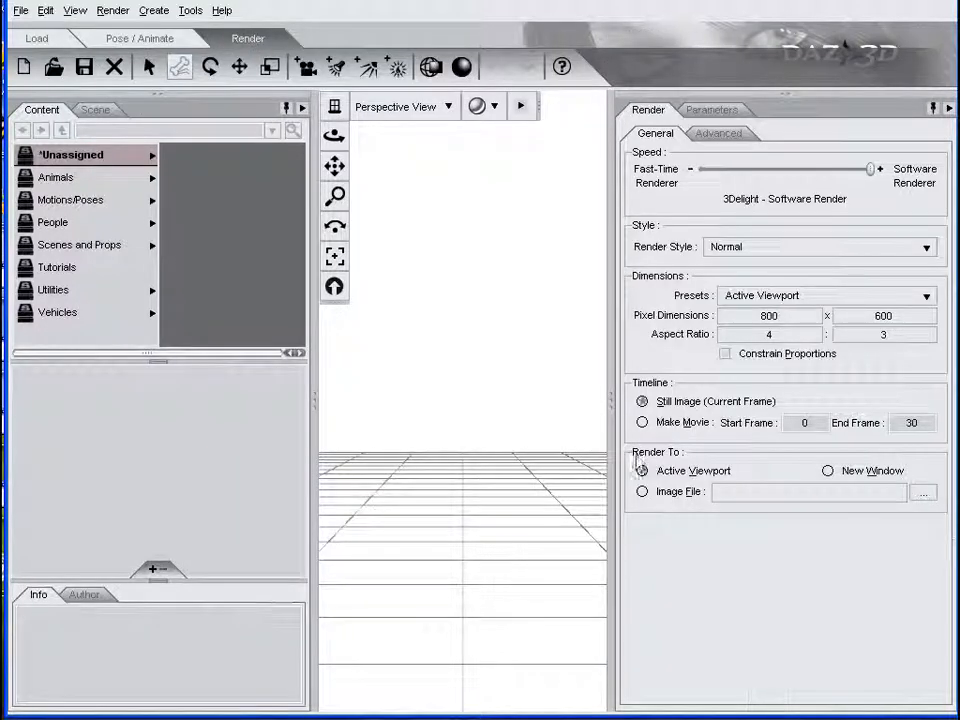
pyautogui.click(35, 39)
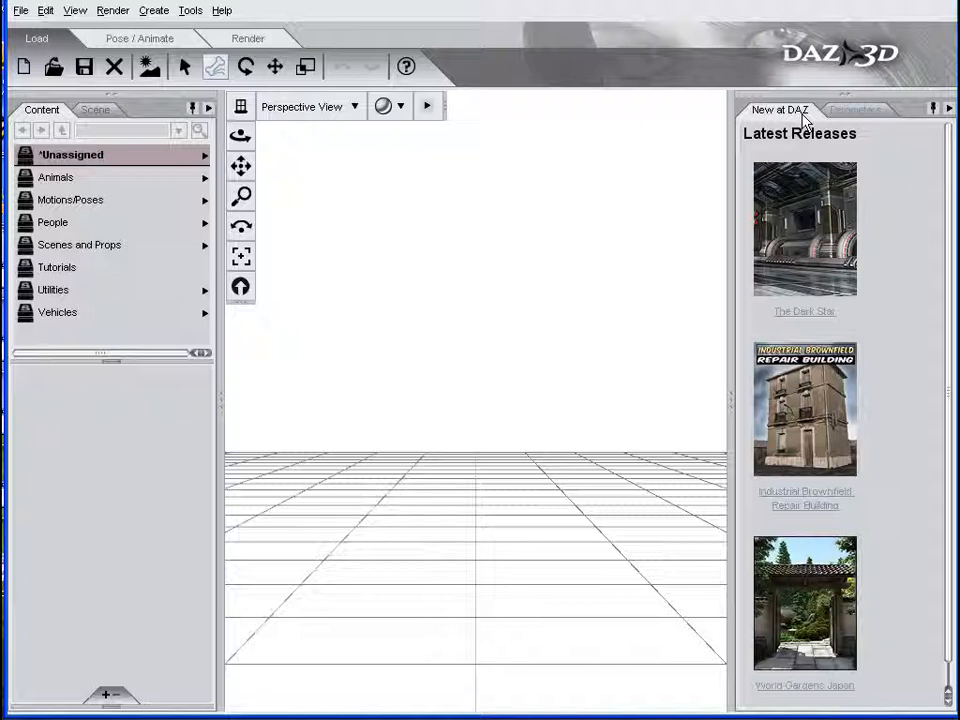
pyautogui.scroll(-1, 908, 265)
pyautogui.scroll(1, 914, 272)
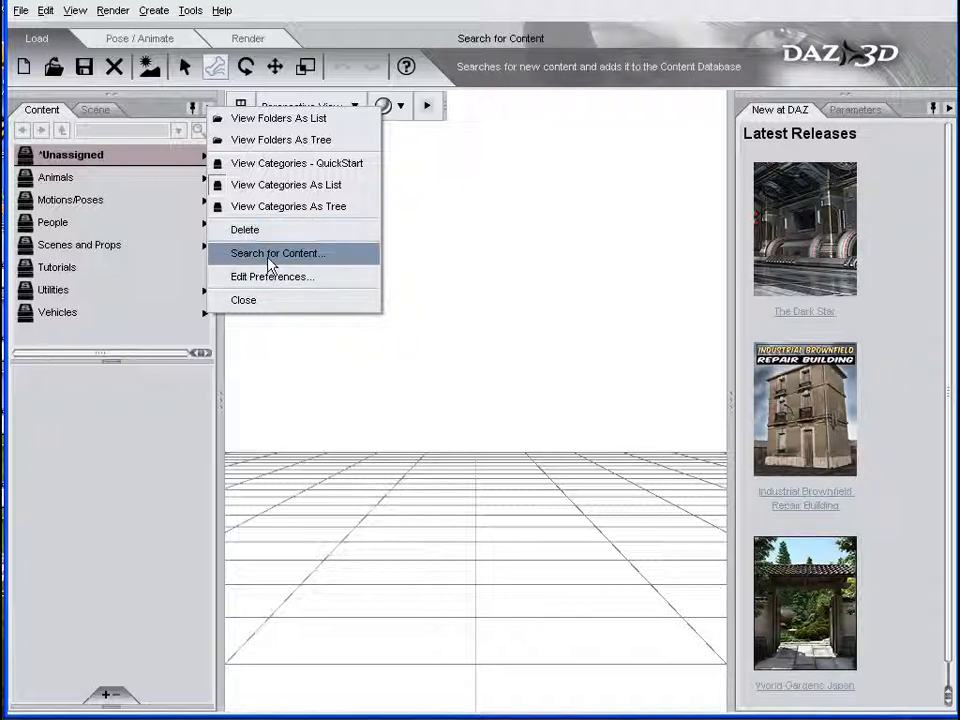
# Load the !Aiko 3 LE figure from the unassigned DAZ Aiko 3 figures with limits left on, and collapse the New at DAZ pane
pyautogui.click(115, 467)
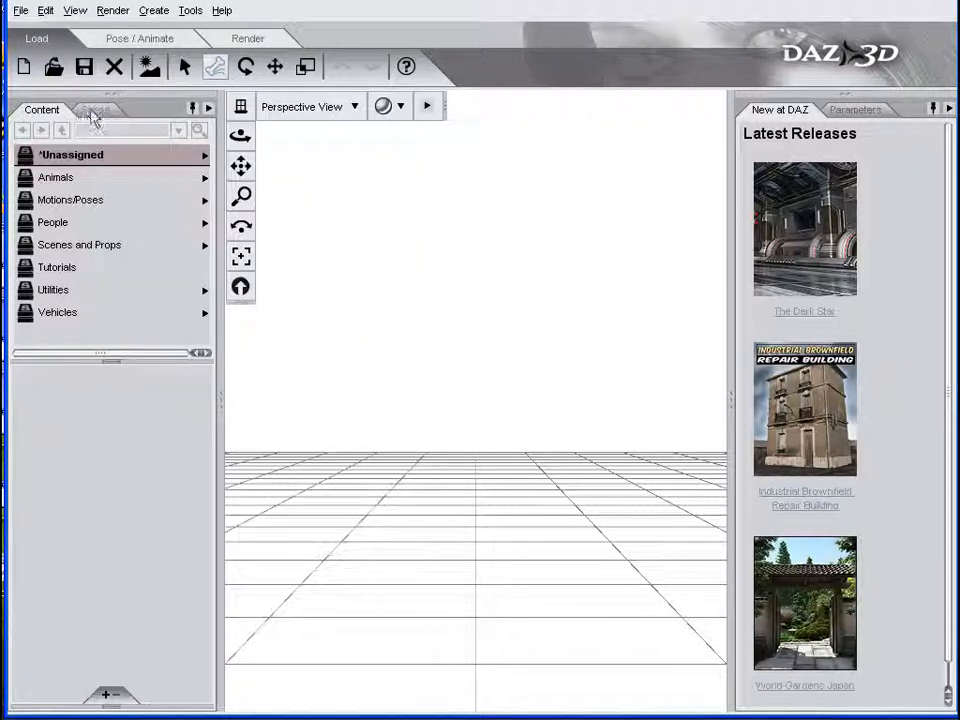
pyautogui.click(70, 156)
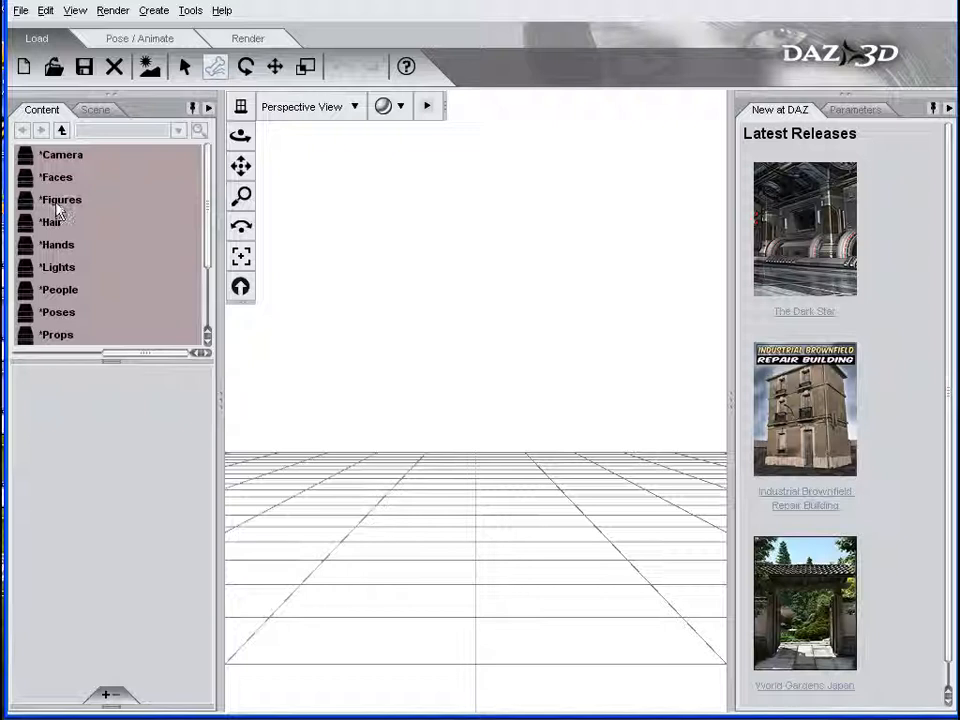
pyautogui.click(57, 204)
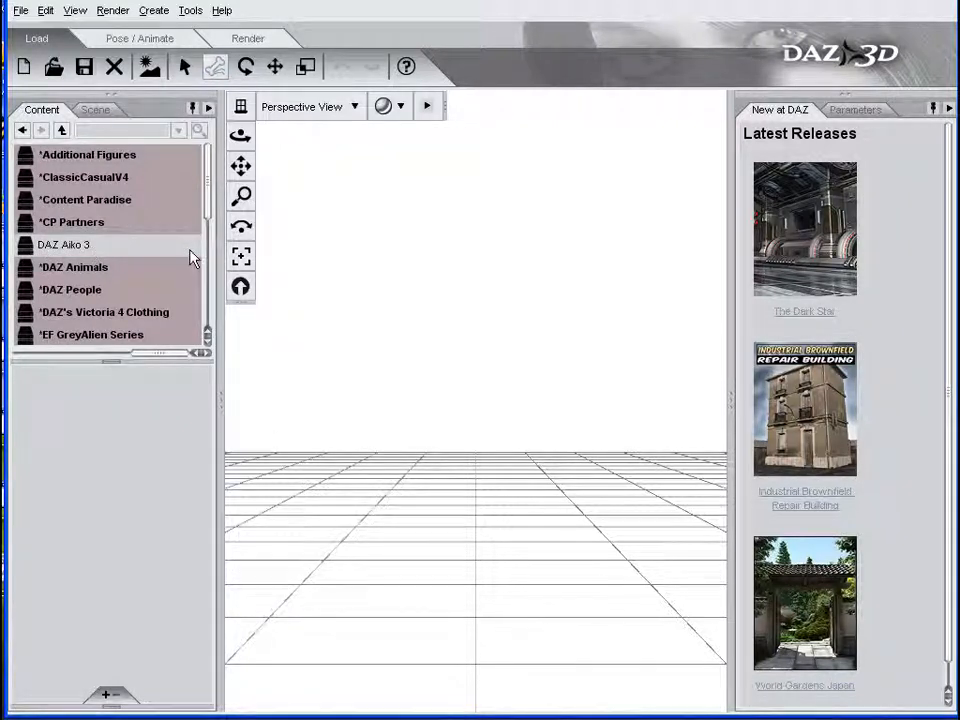
pyautogui.click(70, 252)
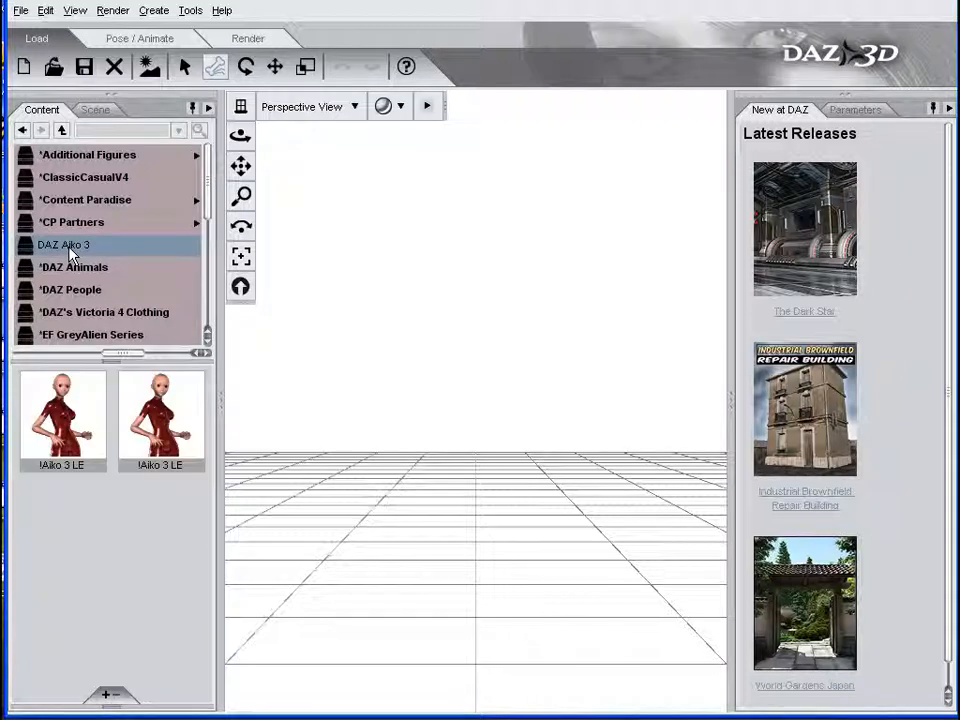
pyautogui.doubleClick(62, 445)
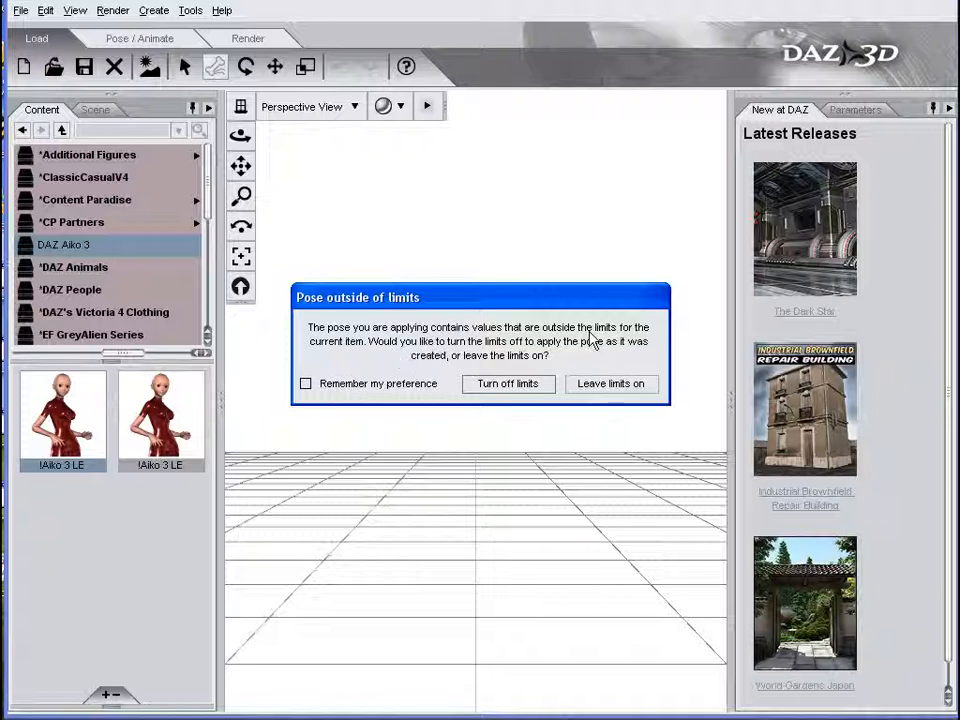
pyautogui.click(605, 386)
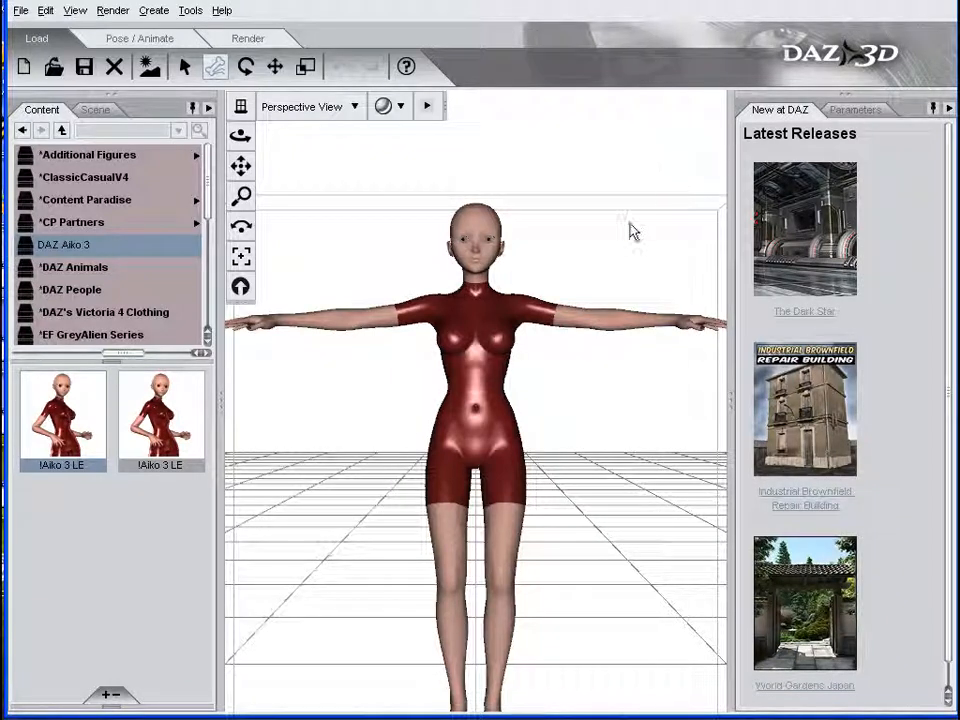
pyautogui.click(845, 98)
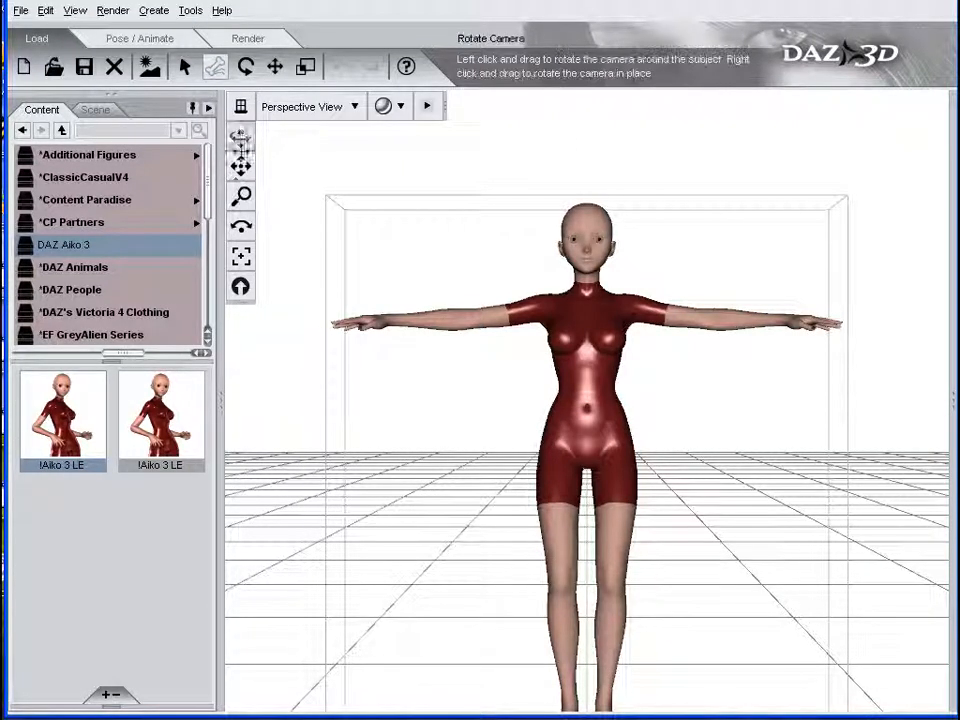
# Orbit, pan and roll the camera around the figure, frame the figure in the viewport, and reset the camera
pyautogui.moveTo(241, 135); pyautogui.dragTo(377, 144)
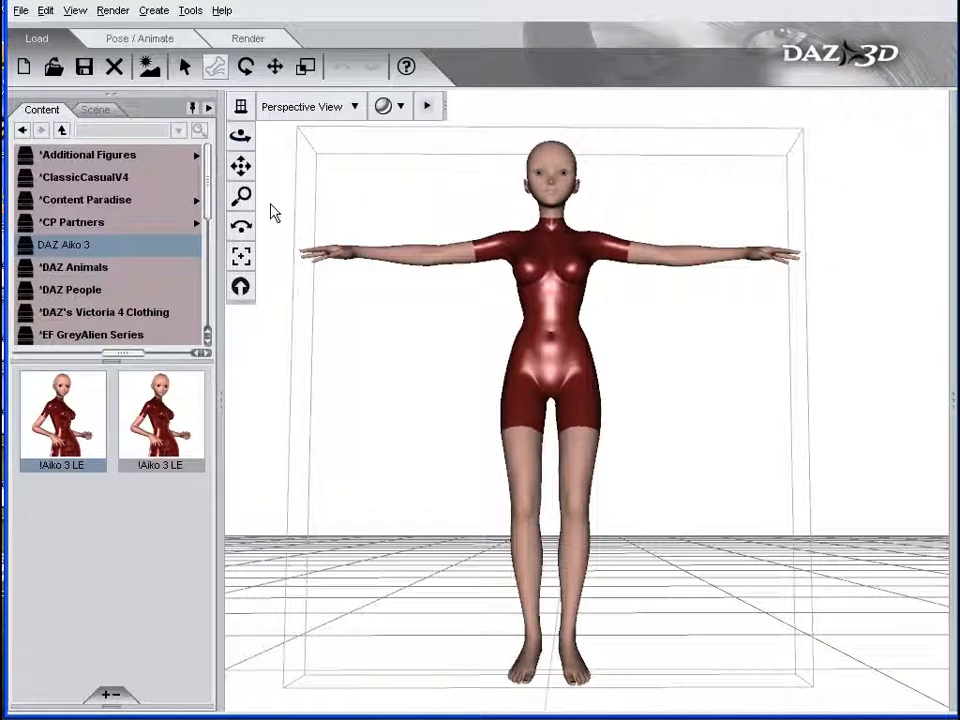
pyautogui.moveTo(243, 166); pyautogui.dragTo(122, 172)
pyautogui.moveTo(239, 163); pyautogui.dragTo(290, 55)
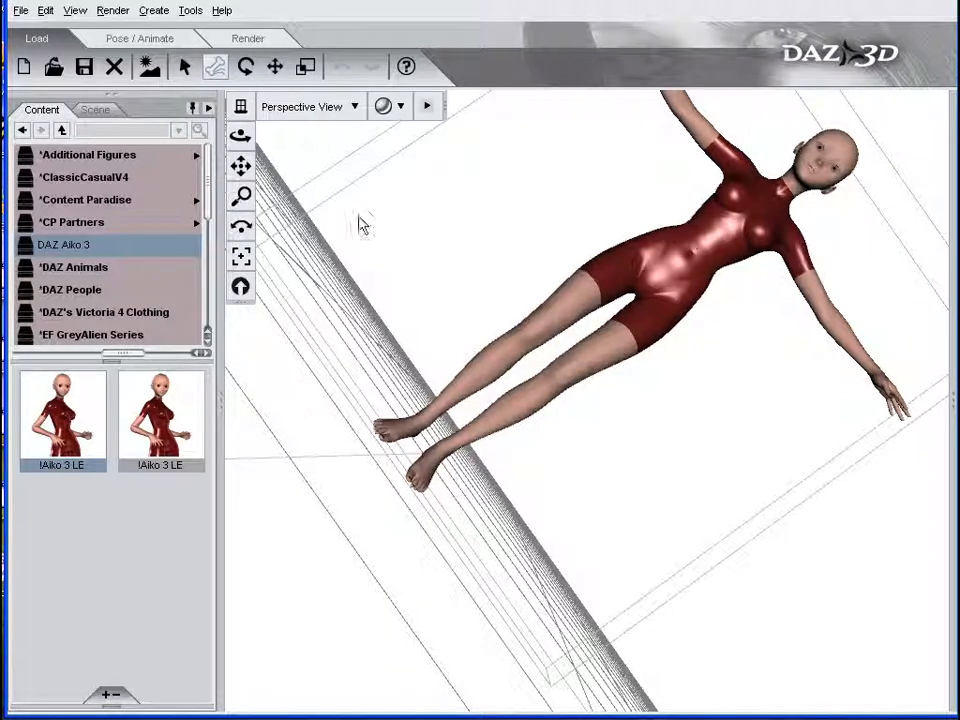
pyautogui.click(241, 262)
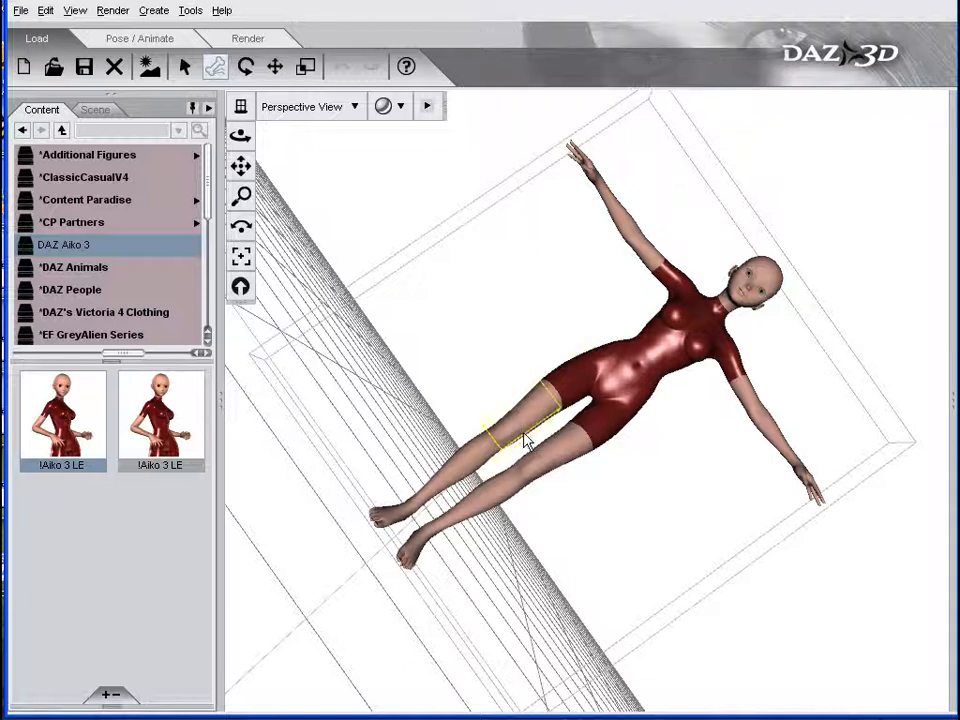
pyautogui.click(241, 295)
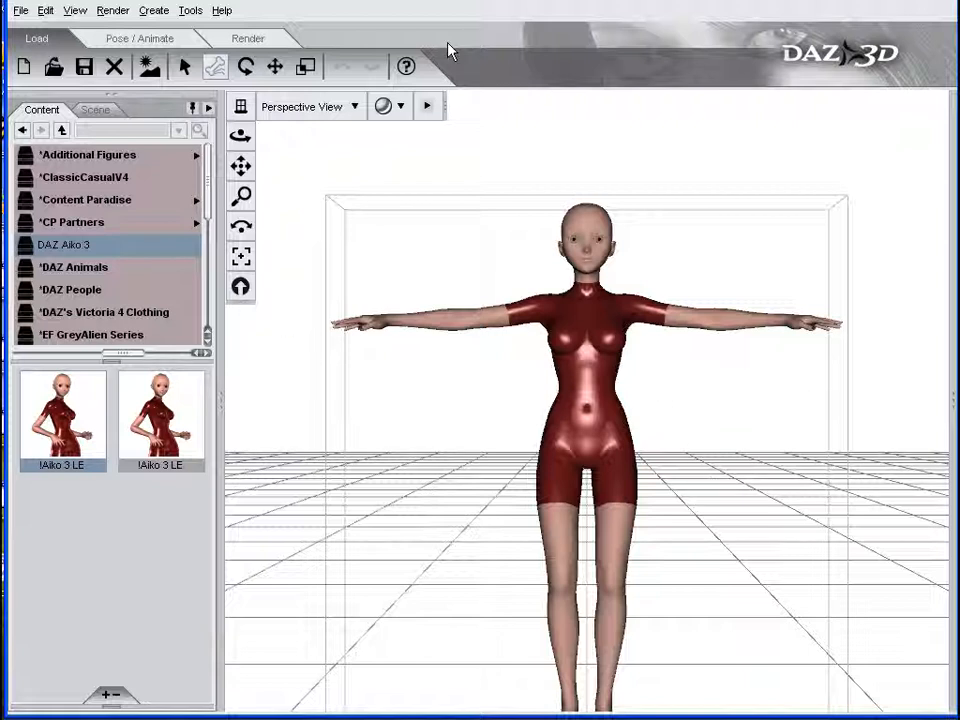
# Examine the figure in the front and left views, comparing the front view with the perspective view
pyautogui.click(355, 107)
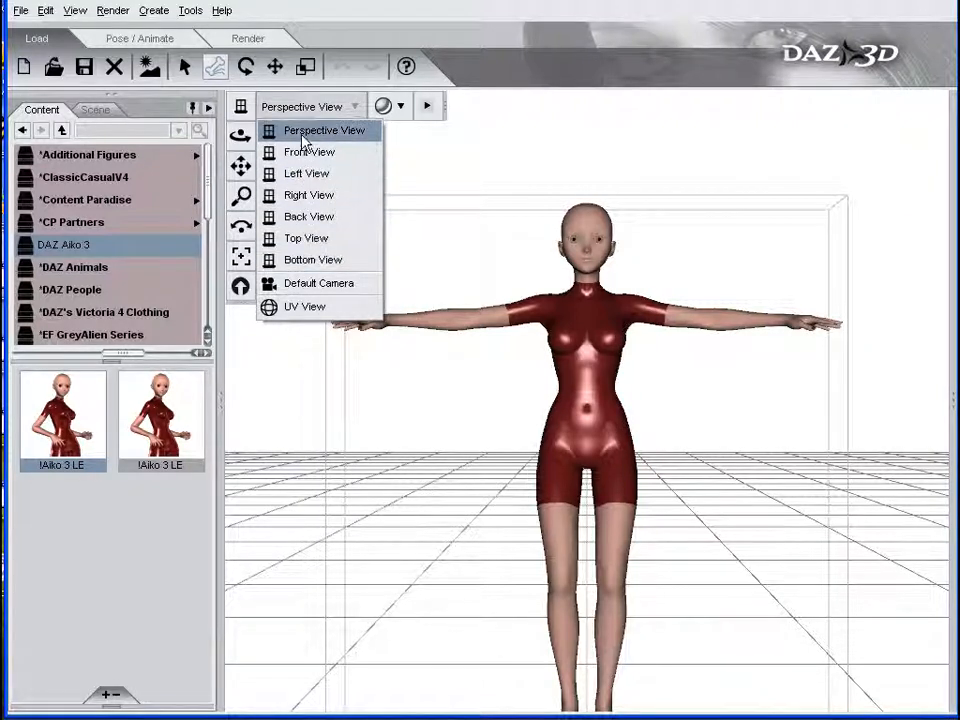
pyautogui.click(302, 160)
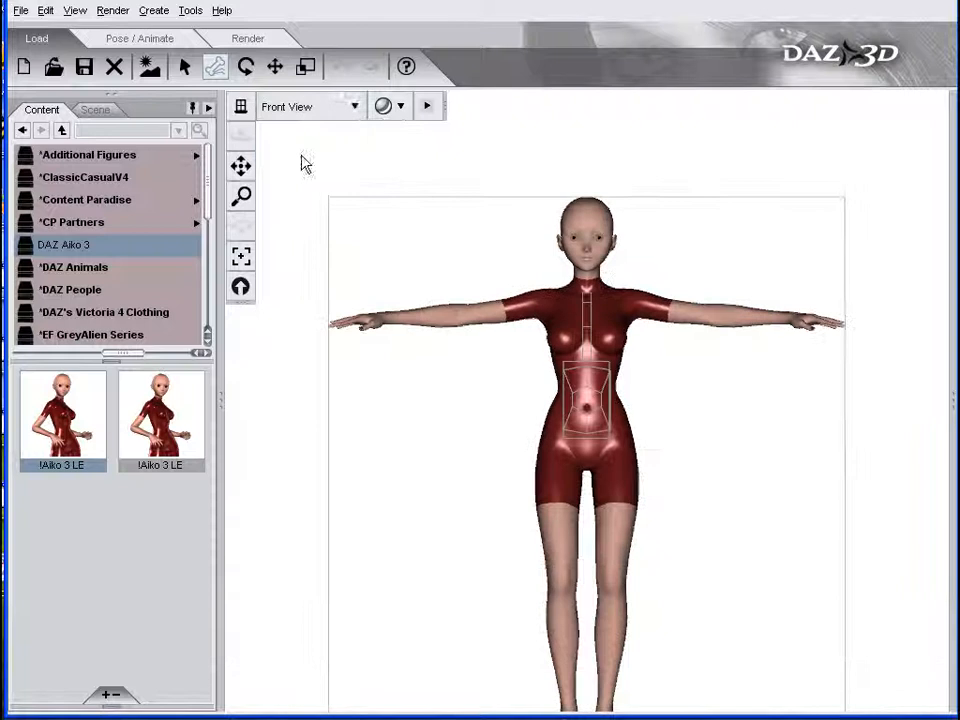
pyautogui.click(360, 108)
pyautogui.click(310, 174)
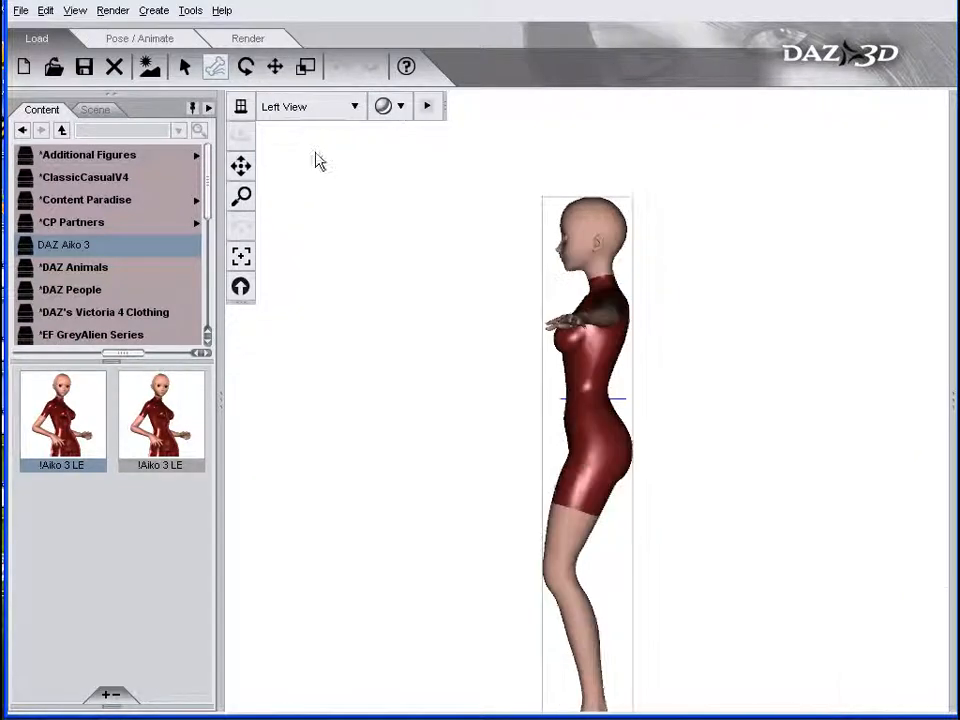
pyautogui.click(360, 108)
pyautogui.click(332, 151)
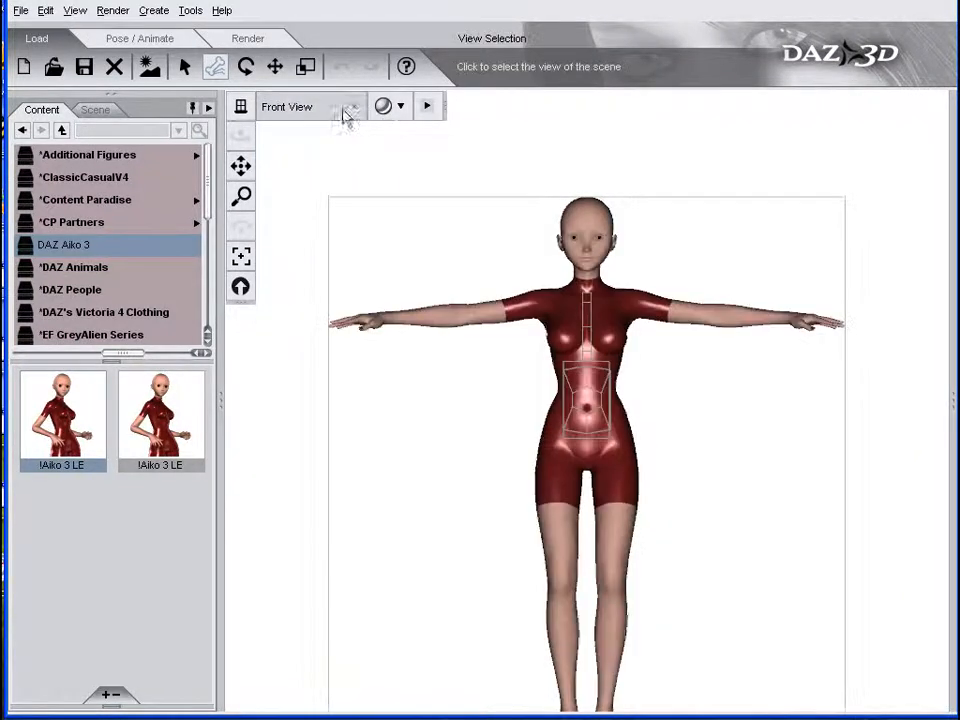
pyautogui.click(358, 108)
pyautogui.click(333, 138)
pyautogui.click(356, 108)
pyautogui.click(335, 153)
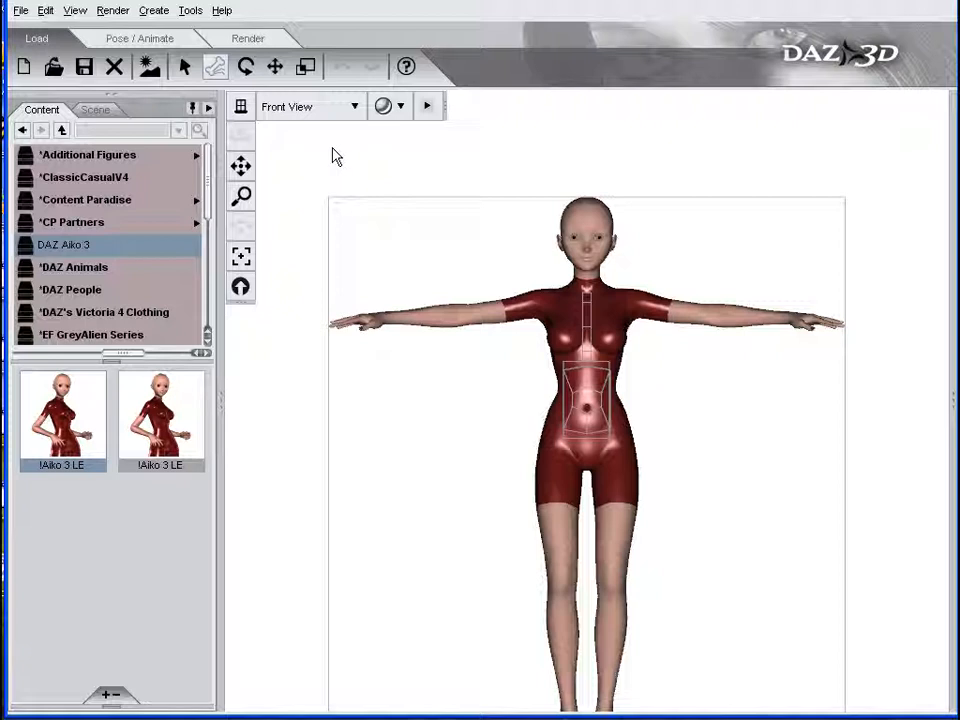
# View the figure from below in Bottom View, and return to Perspective View
pyautogui.click(355, 106)
pyautogui.click(345, 131)
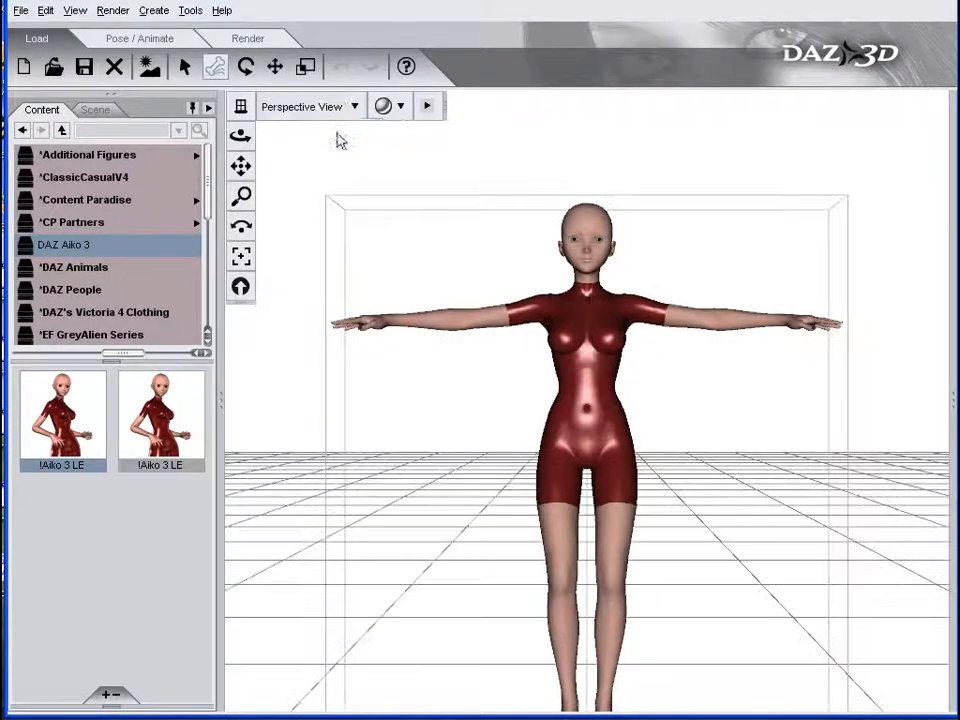
pyautogui.click(357, 106)
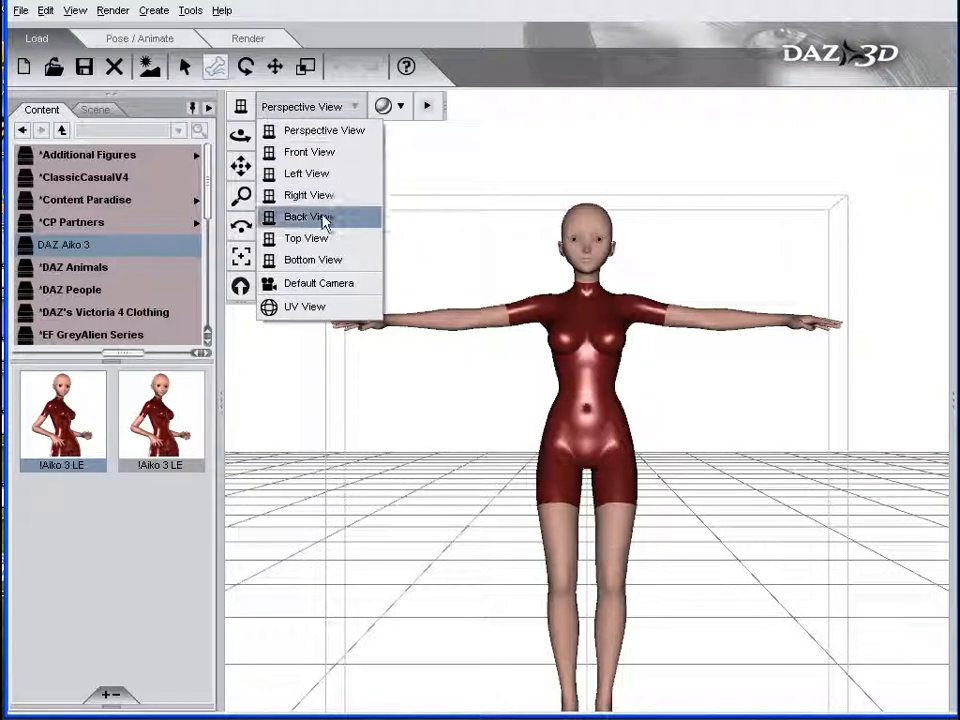
pyautogui.click(316, 259)
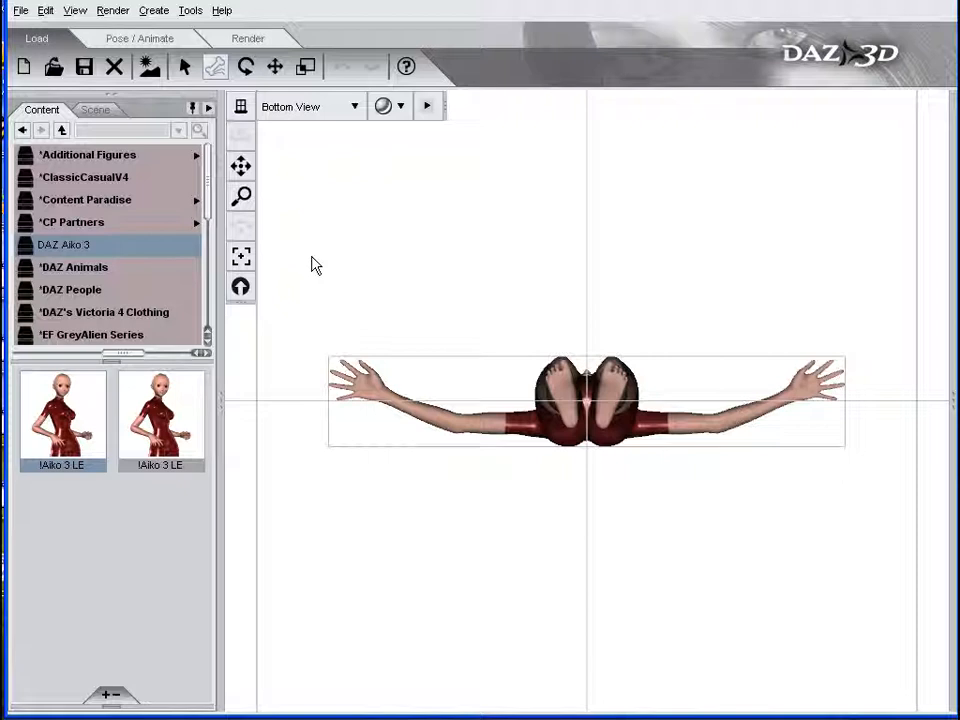
pyautogui.click(358, 112)
pyautogui.click(350, 134)
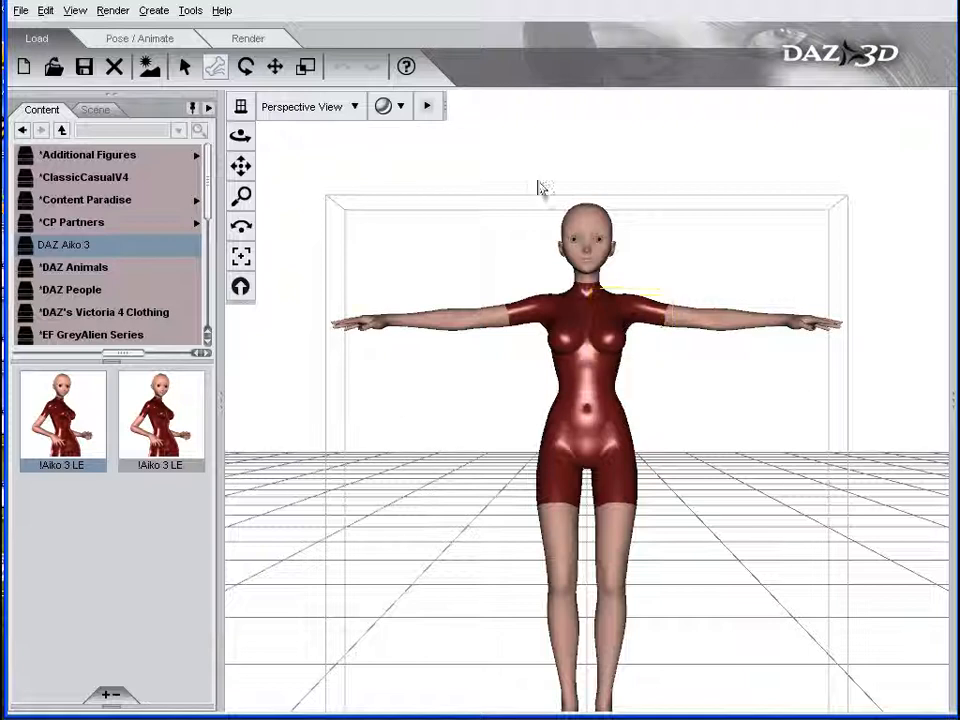
# Select the chest of the Aiko figure
pyautogui.click(617, 383)
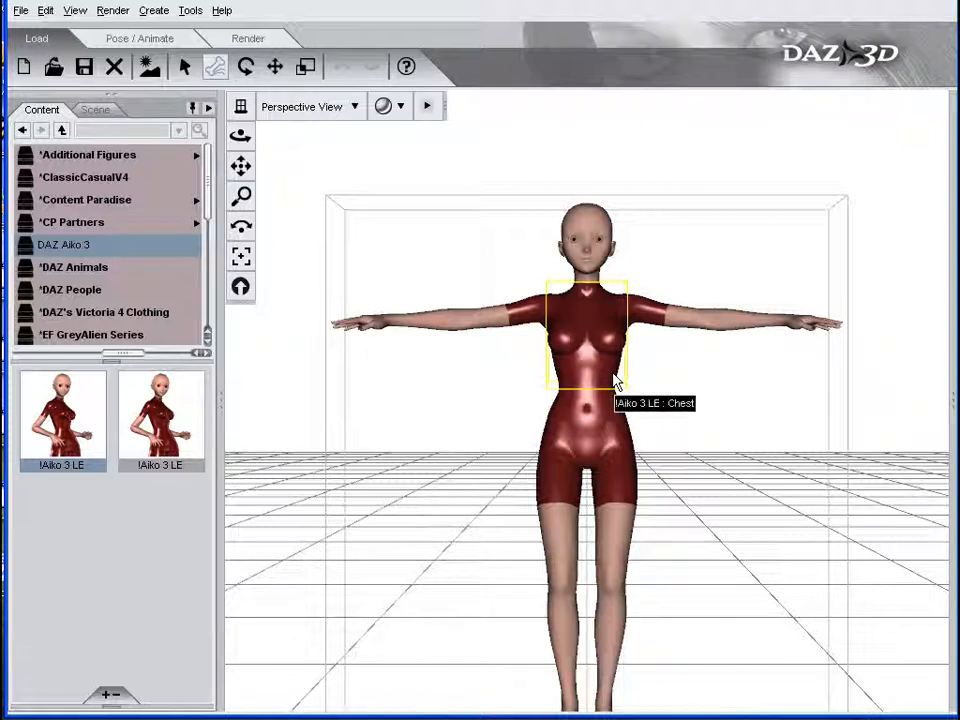